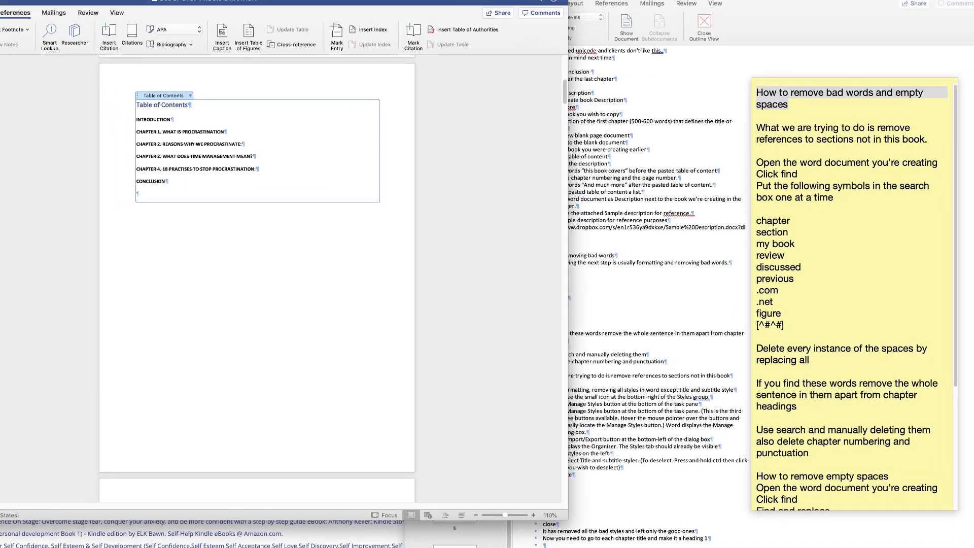
Open the Find and Replace pane with Ctrl+H beside the ebook document
key(ctrl+h)
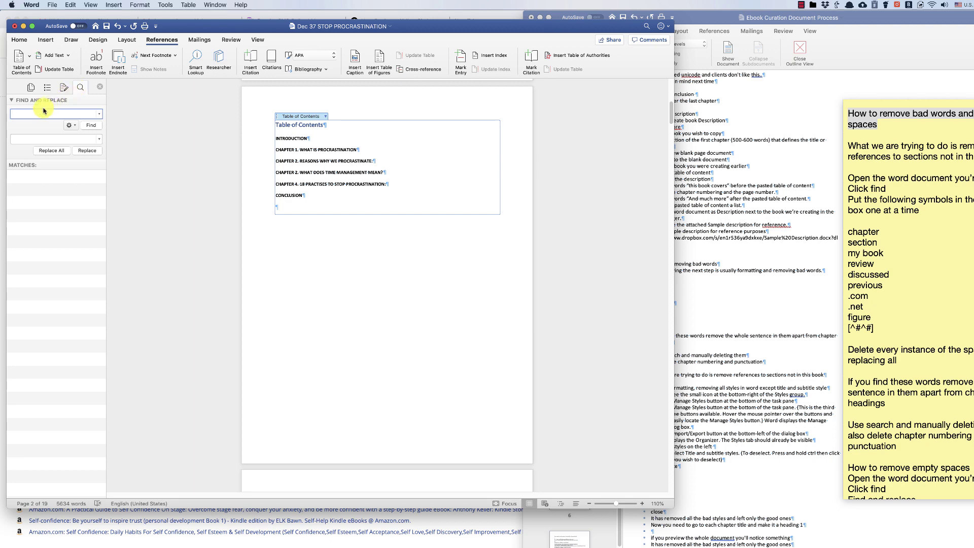
text(chapter)
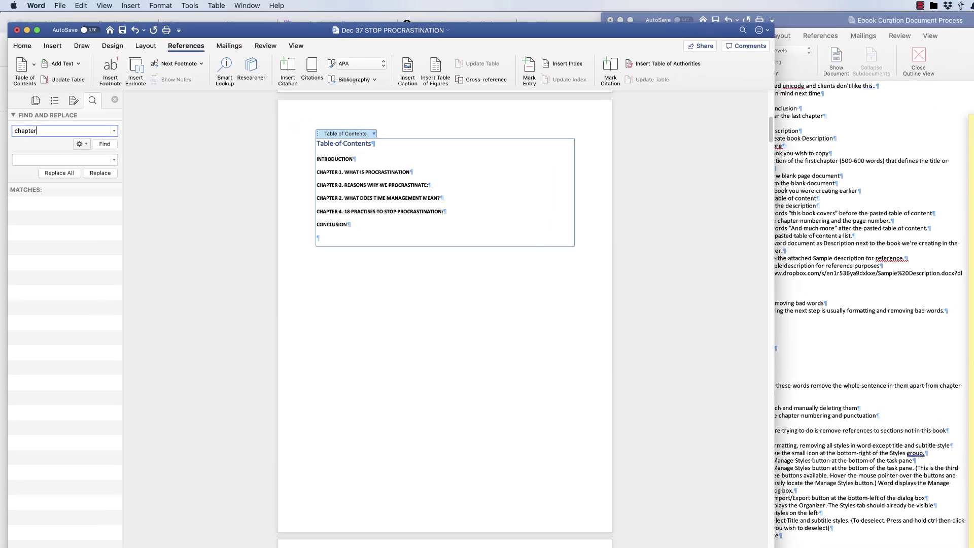
Search 'chapter', remove the 'Chapter 1.' heading prefix, and select the assigned-chapter passage
key(Return)
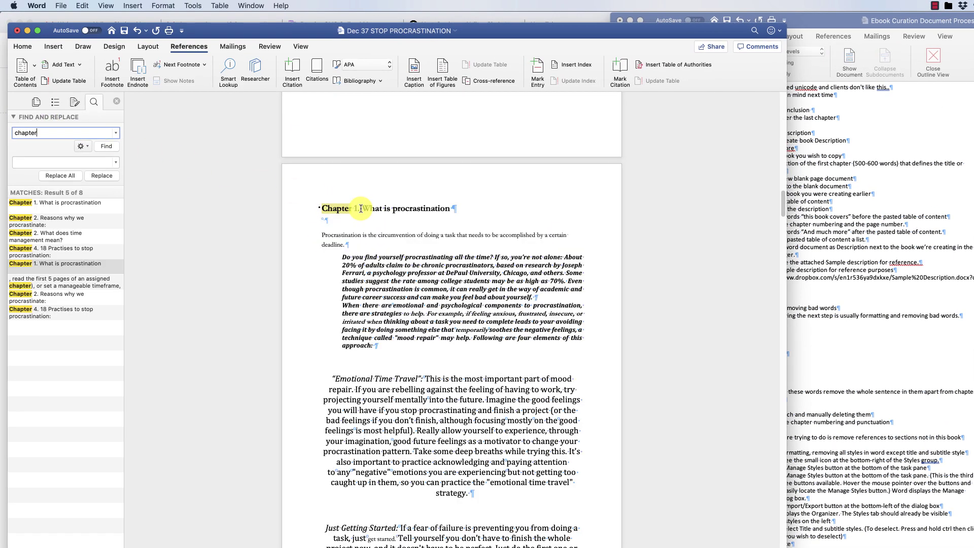
click(322, 208)
key(Delete)
key(Delete)
key(Delete)
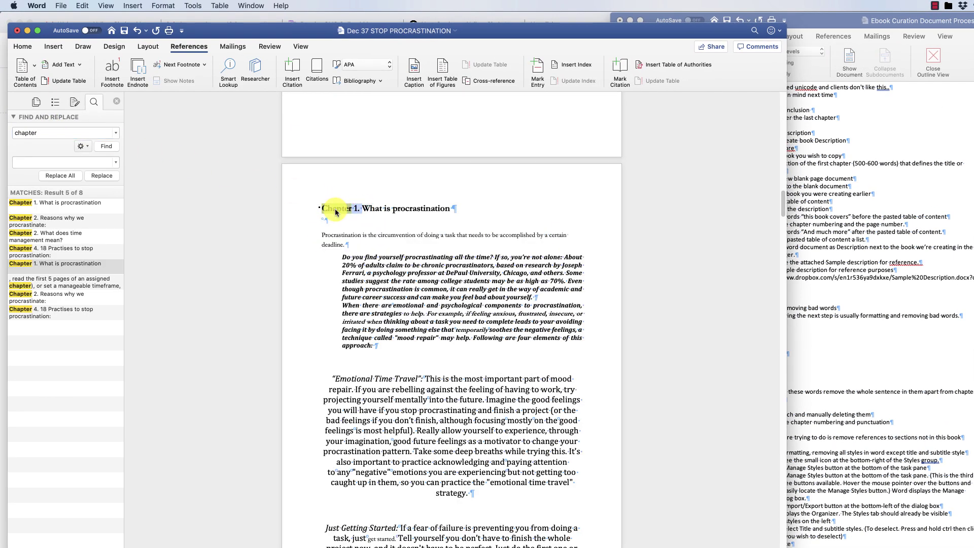
click(106, 146)
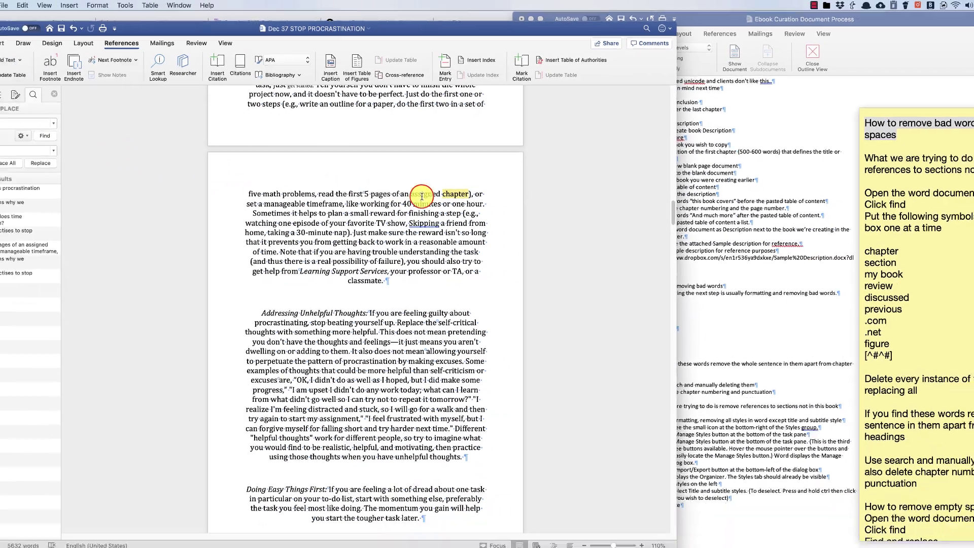
drag(404, 211, 439, 182)
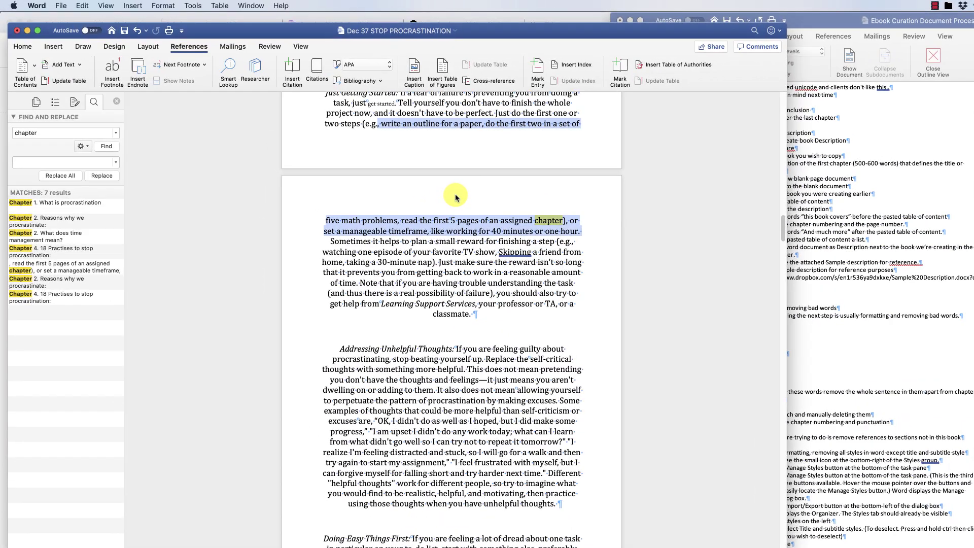
click(515, 233)
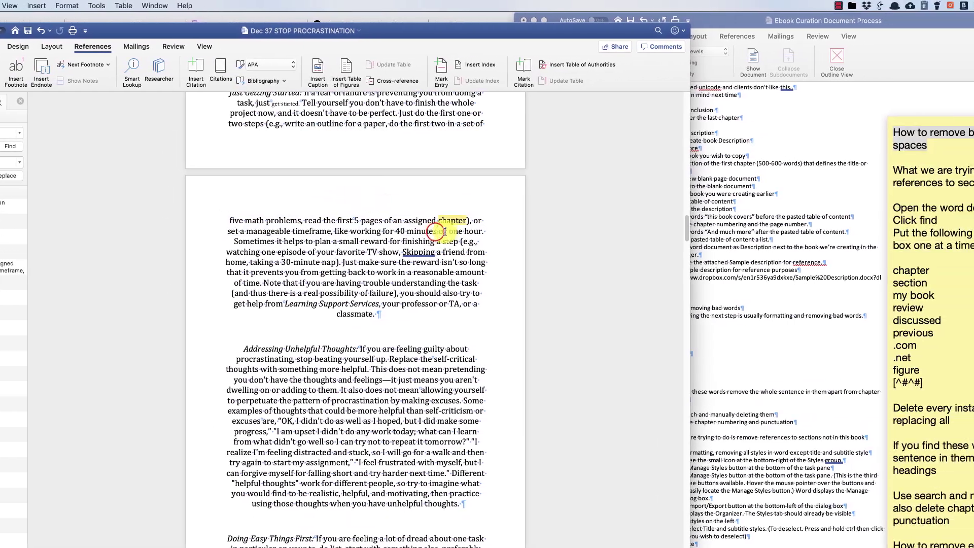
mouse_move(470, 230)
mouse_down()
mouse_move(313, 131)
mouse_move(388, 113)
mouse_up()
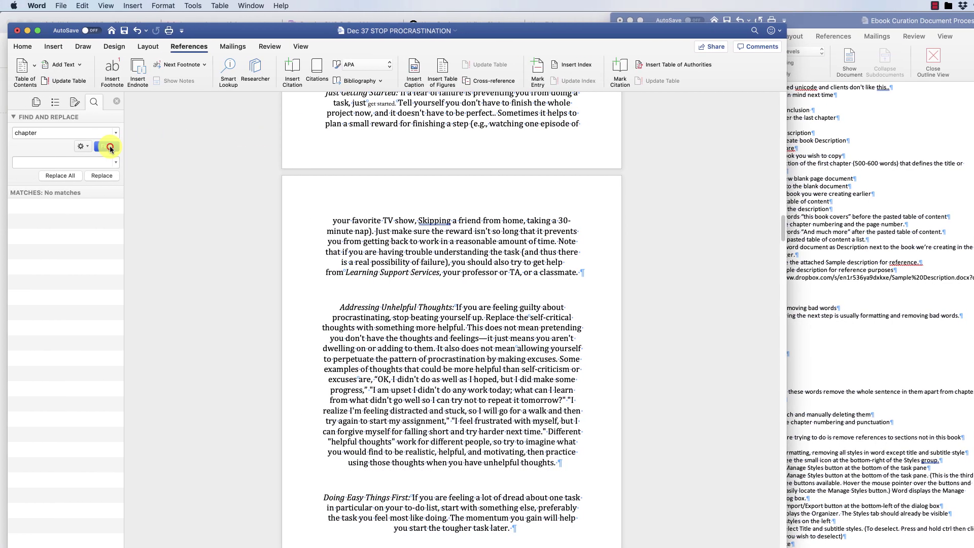
Remove the 'Chapter 2.' and 'Chapter 4.' heading prefixes, re-searching 'chapter' after each
click(107, 145)
drag(364, 207, 321, 208)
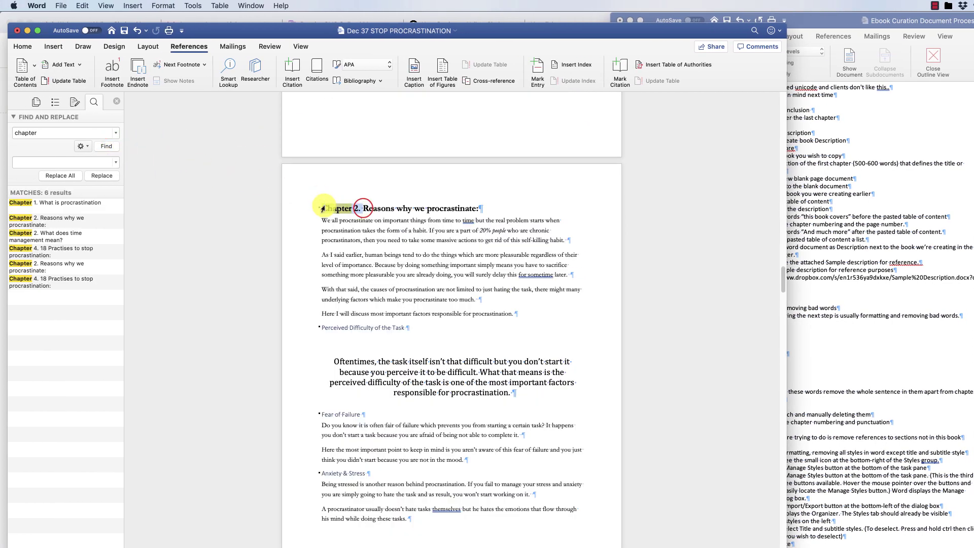
key(BackSpace)
click(108, 146)
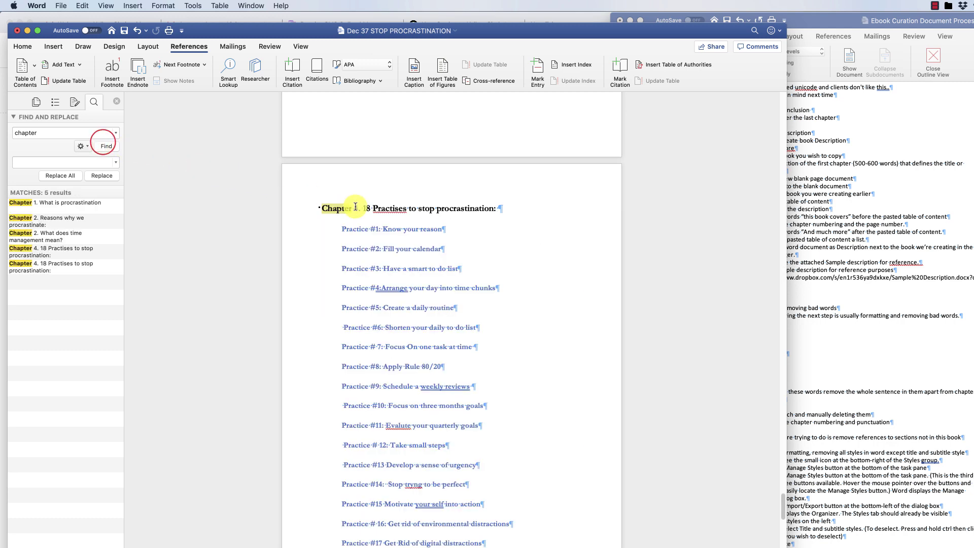
drag(362, 207, 340, 207)
key(BackSpace)
click(108, 145)
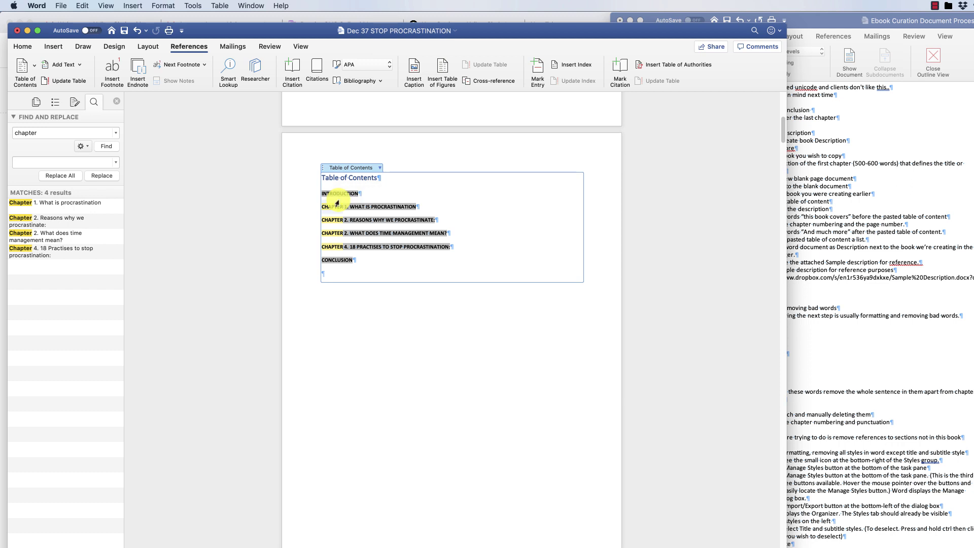
Update the table of contents and delete the remaining 'Chapter 2.' heading prefix
click(64, 80)
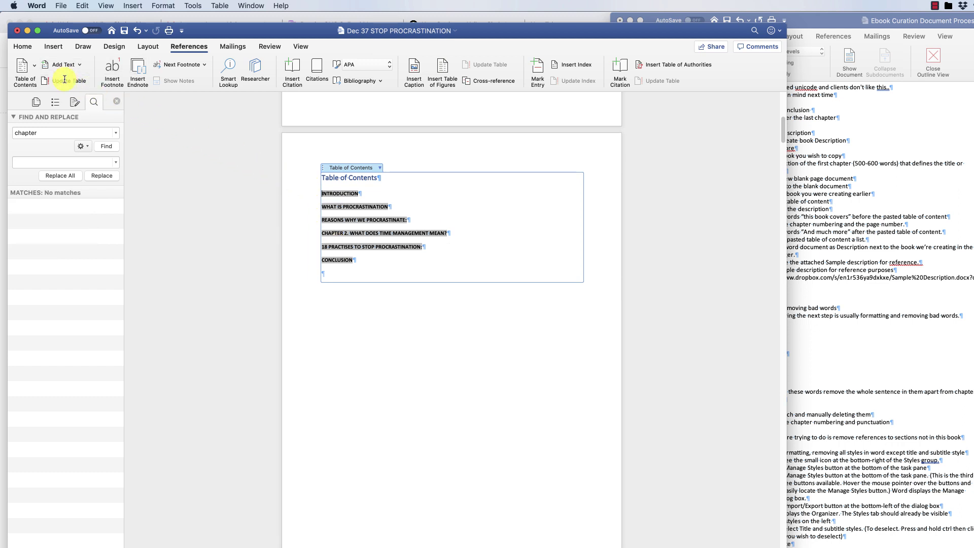
click(105, 147)
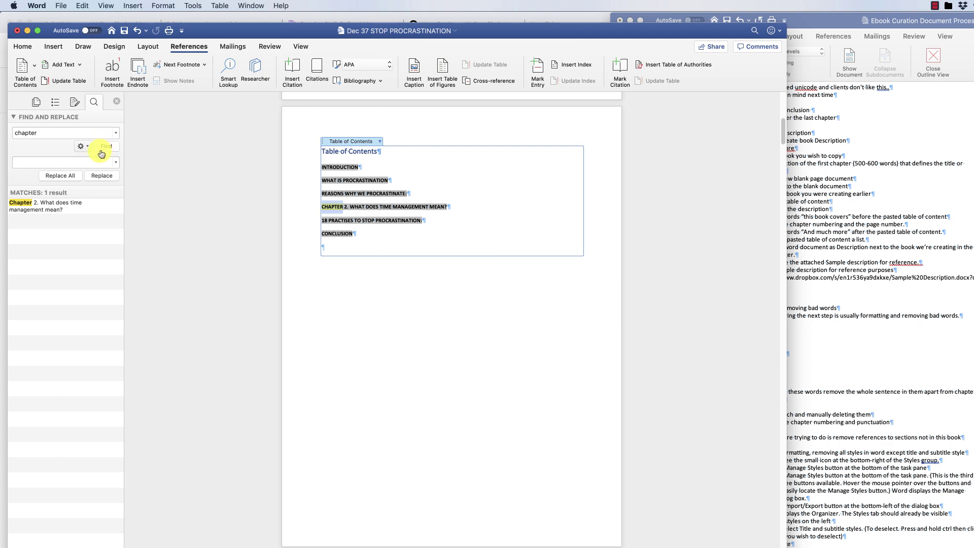
click(70, 200)
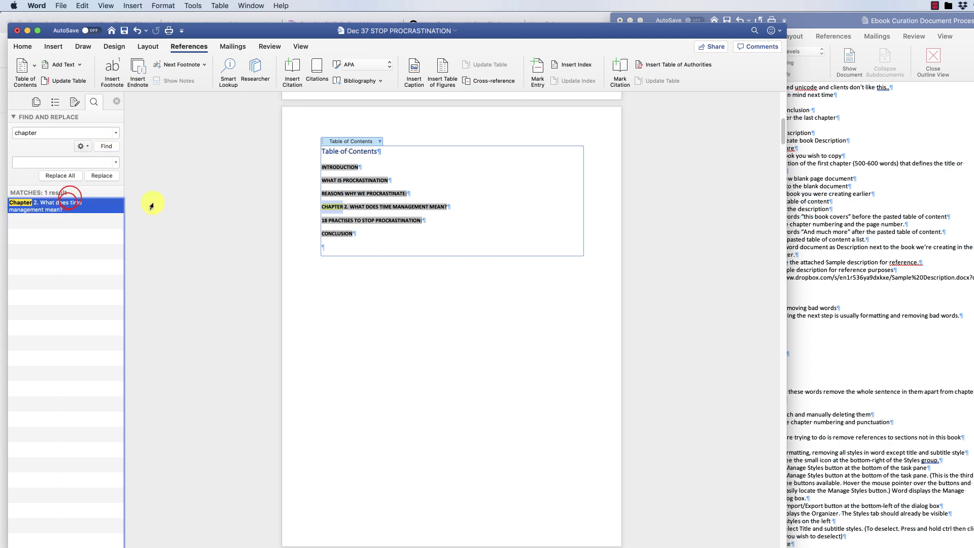
click(383, 206)
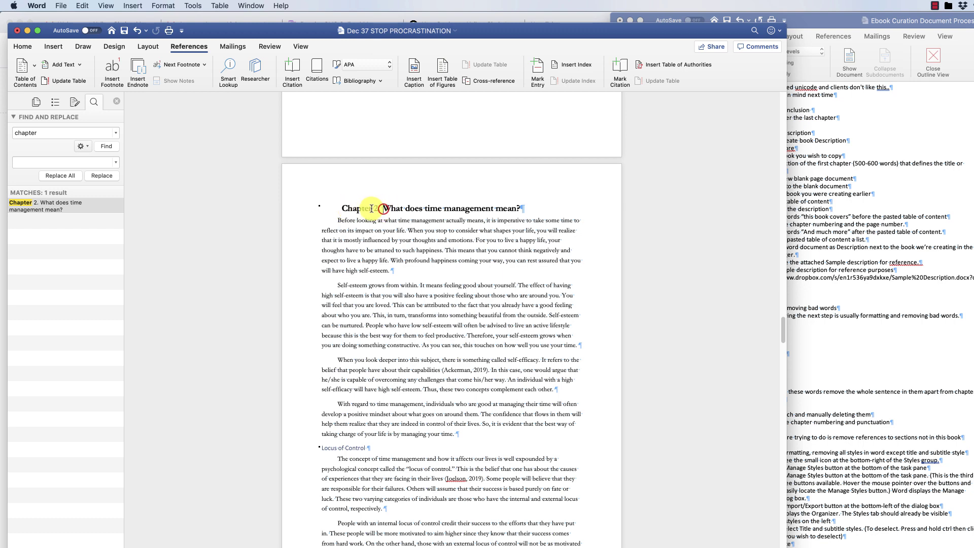
key(BackSpace)
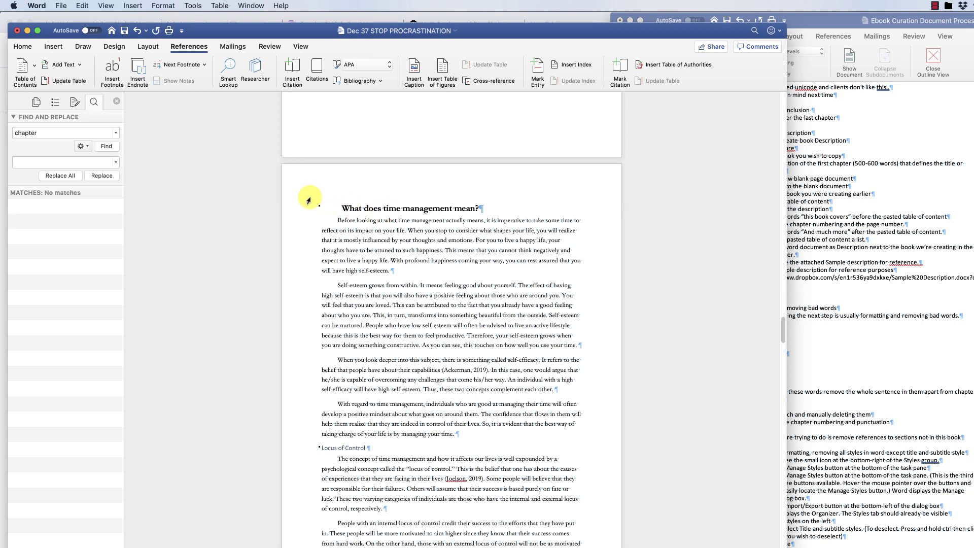
Update the table of contents again and confirm 'chapter' finds no matches
click(107, 148)
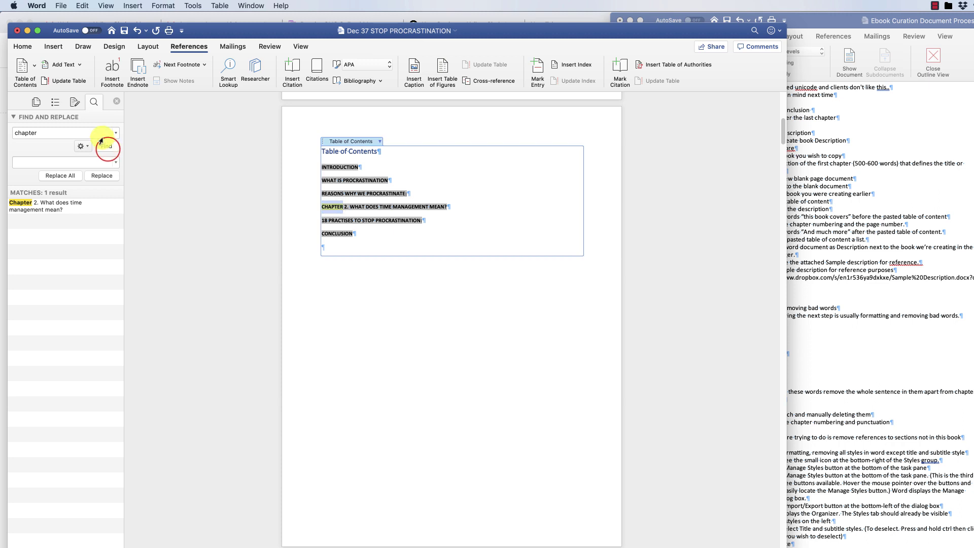
click(76, 86)
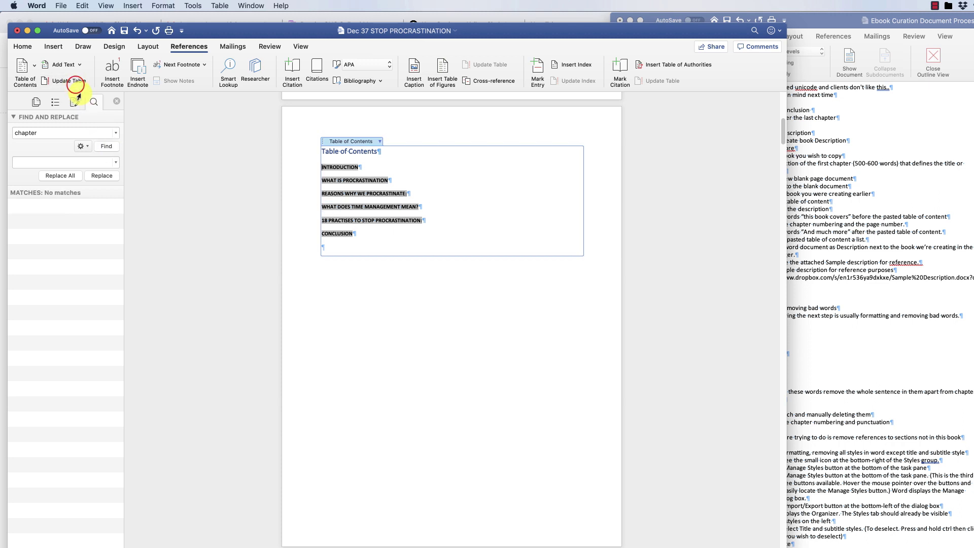
click(107, 146)
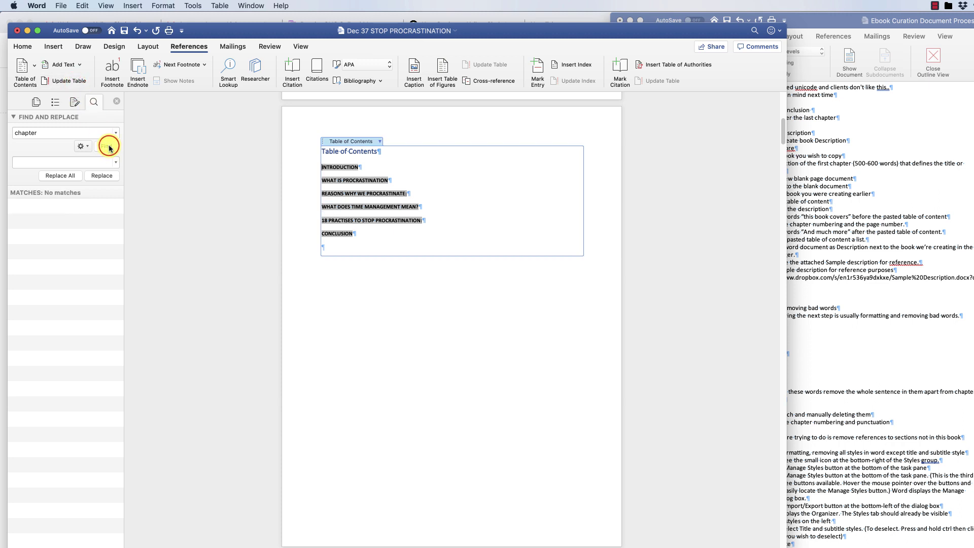
click(29, 132)
text(section)
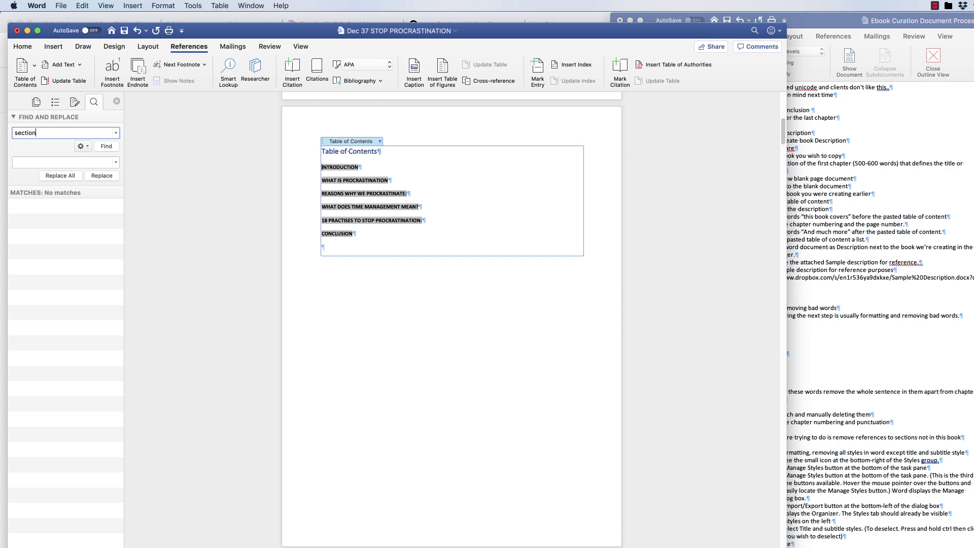
Search 'section' and delete the 'In this section…' sentence from the time-management exercise
key(Return)
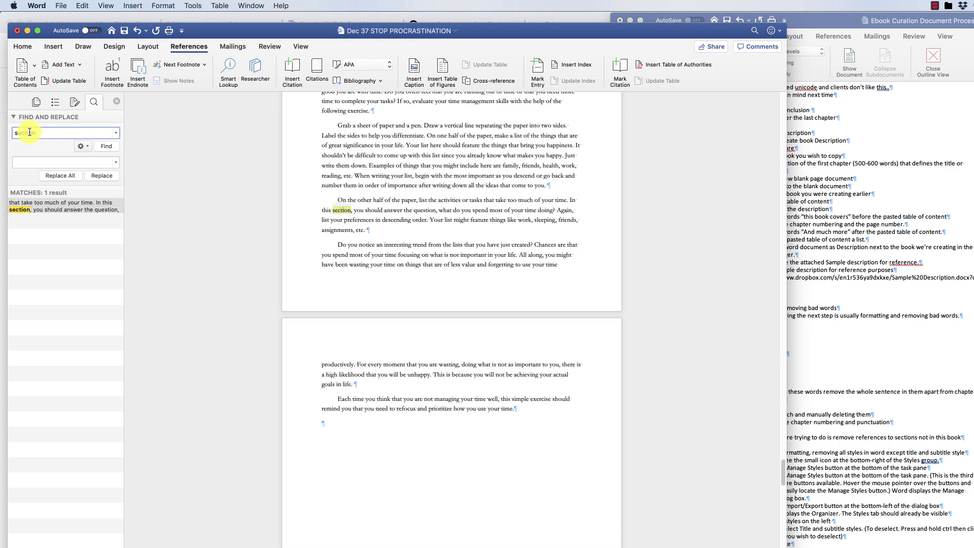
click(446, 208)
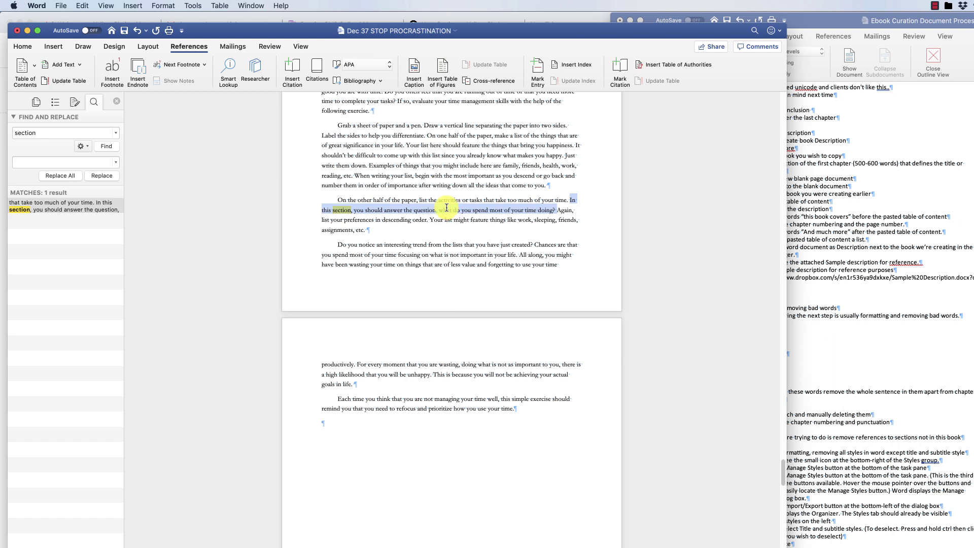
key(Delete)
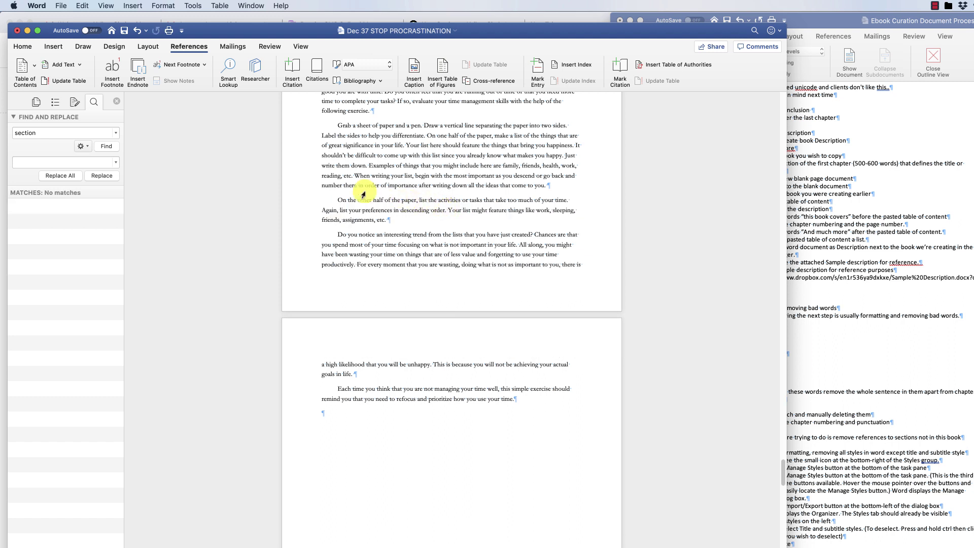
click(80, 135)
key(BackSpace)
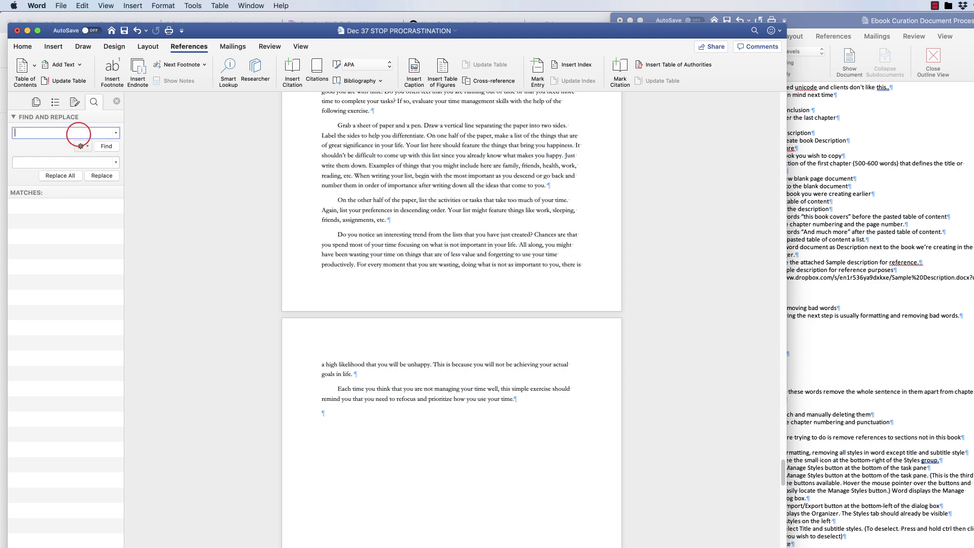
text(my book)
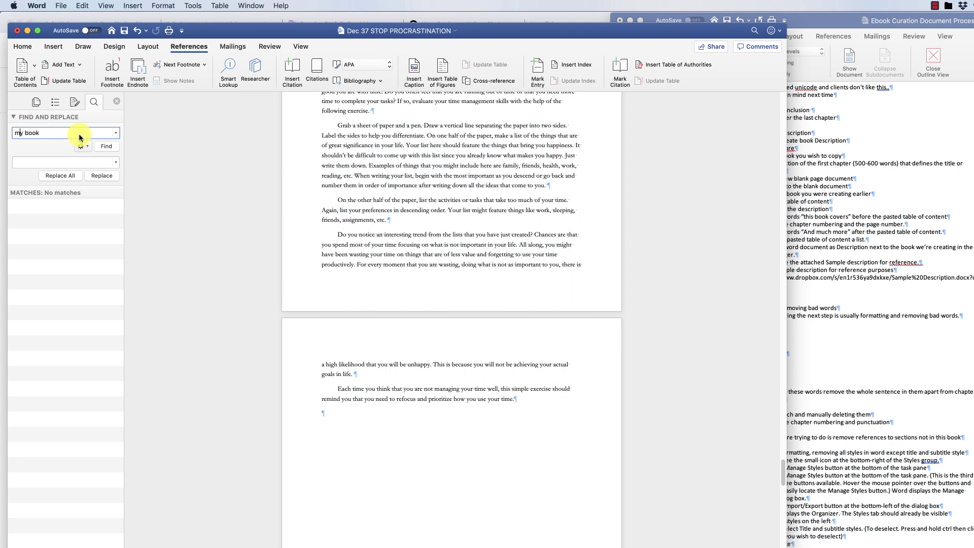
Search 'my book', then search 'review' and delete 'reviews' from the Practice #9 heading
click(97, 145)
triple_click(47, 131)
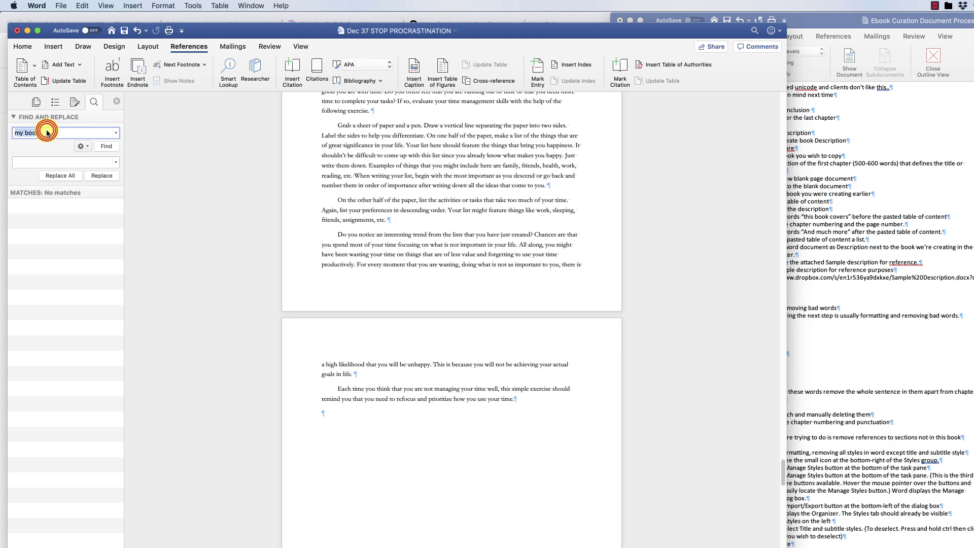
text(review)
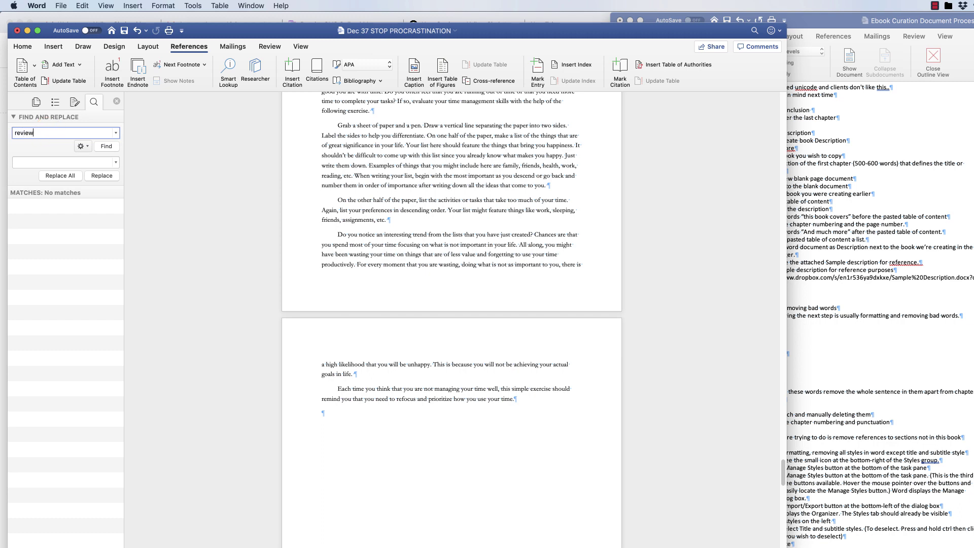
key(Return)
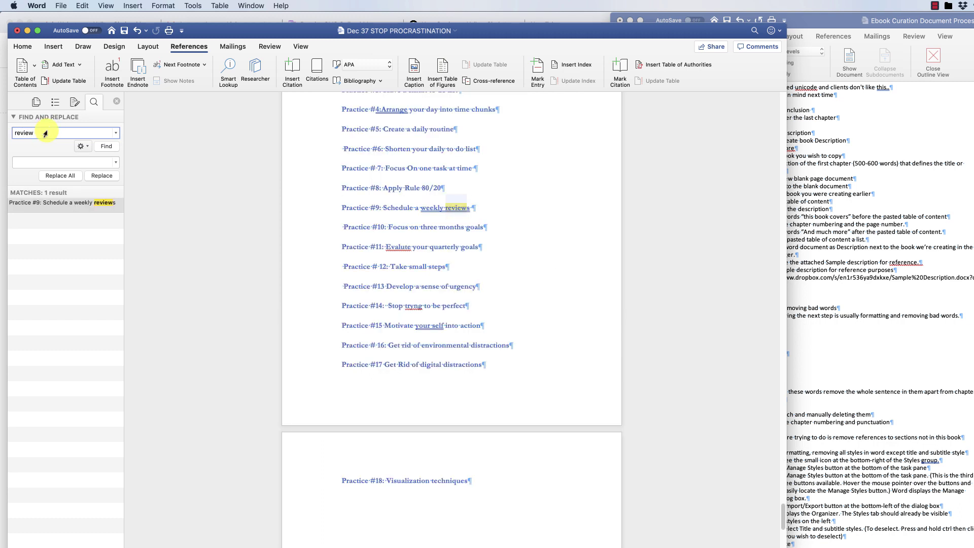
click(446, 208)
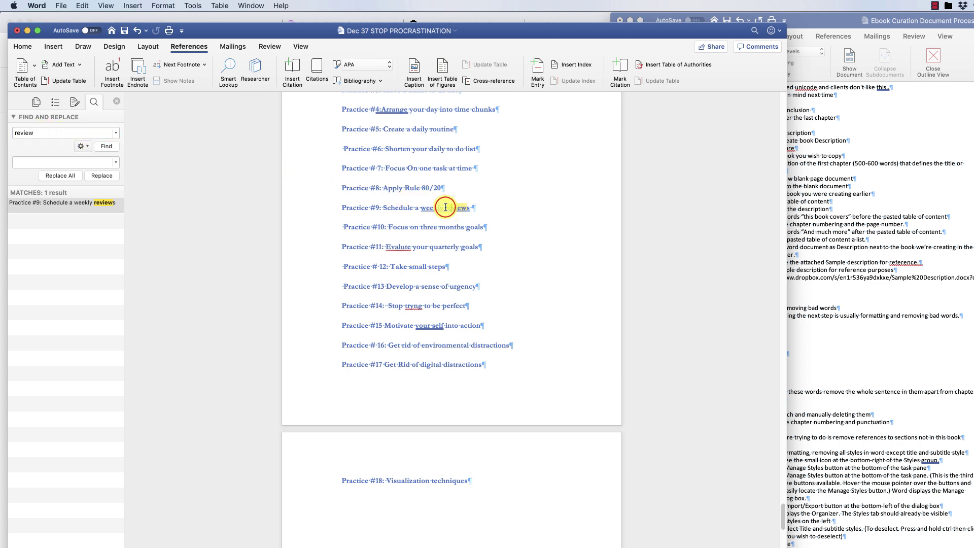
drag(446, 208, 464, 208)
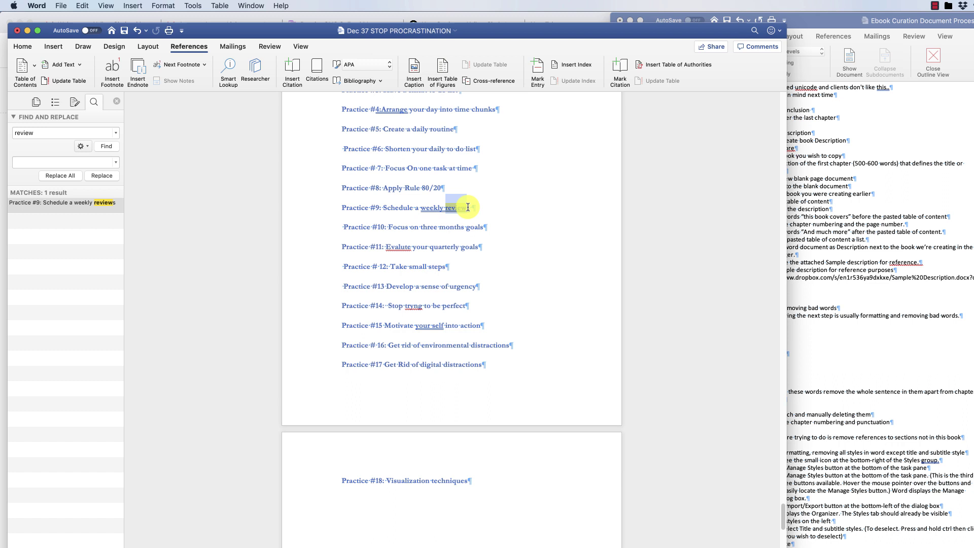
key(BackSpace)
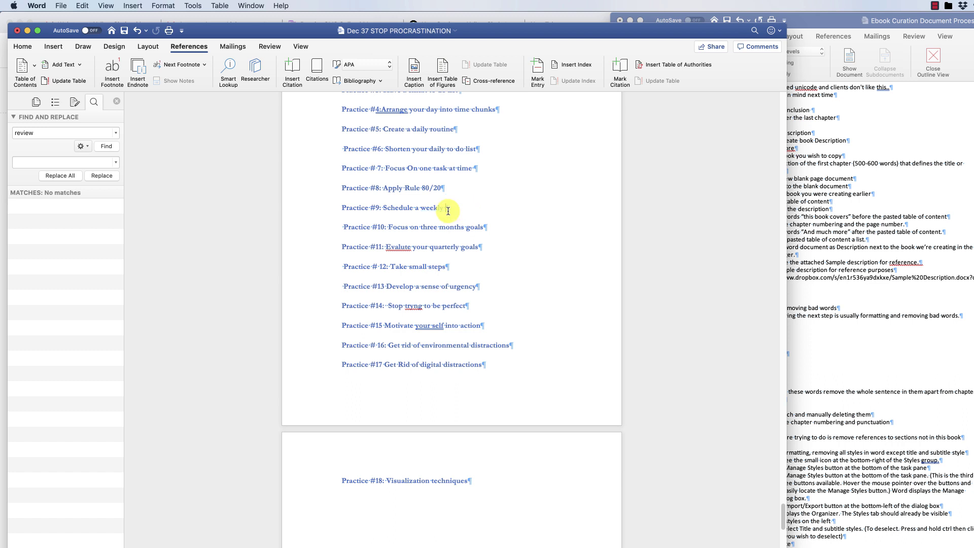
click(109, 147)
double_click(65, 133)
text(discusssed)
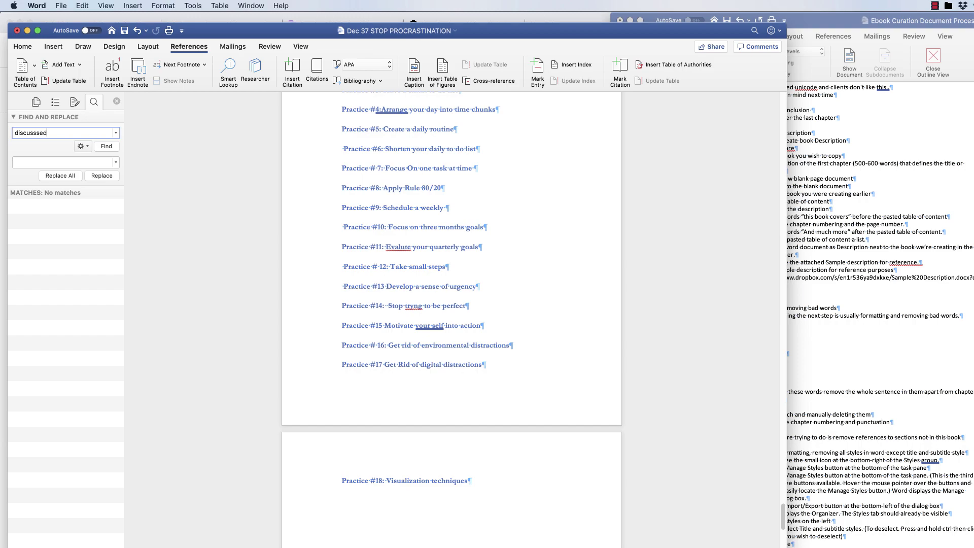
Search 'discussed' and delete the first sentence containing it
key(Return)
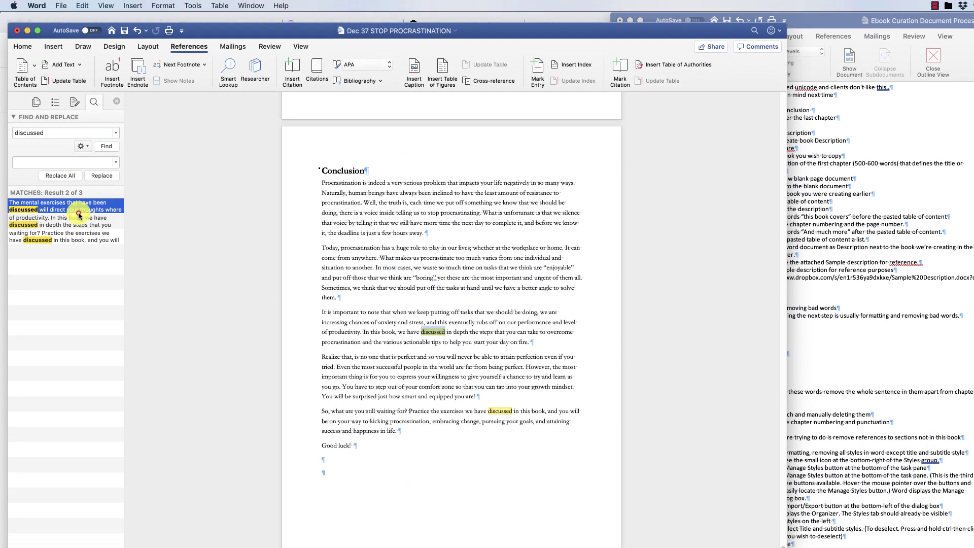
click(83, 212)
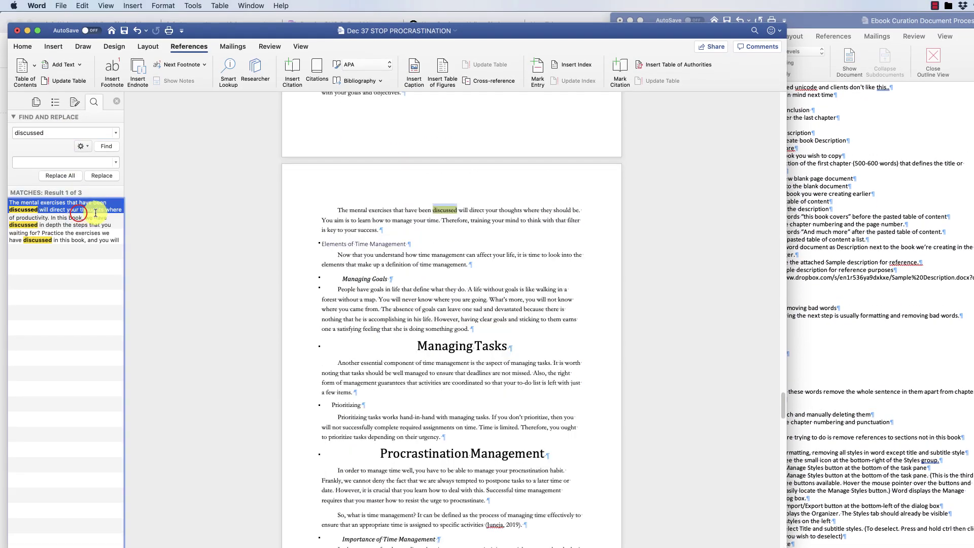
click(406, 208)
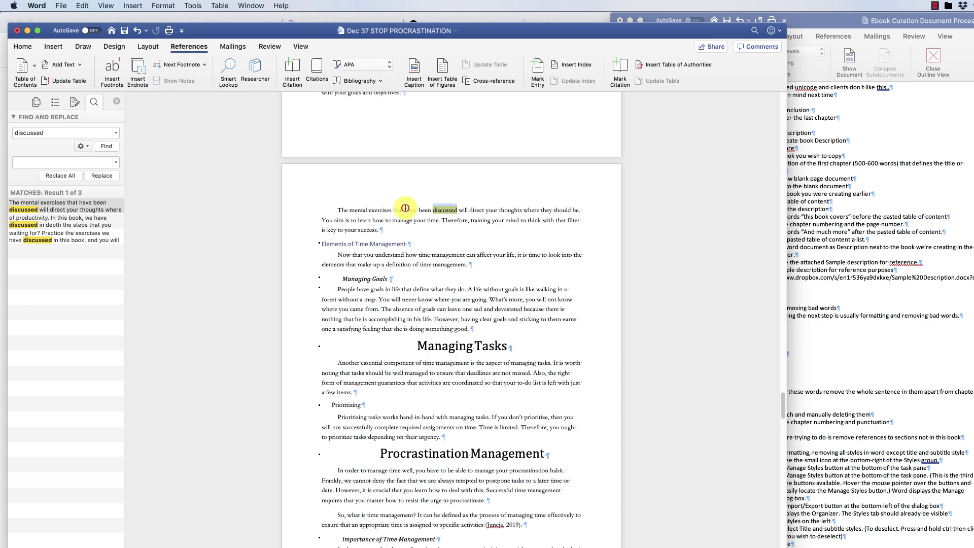
super+click(406, 207)
key(BackSpace)
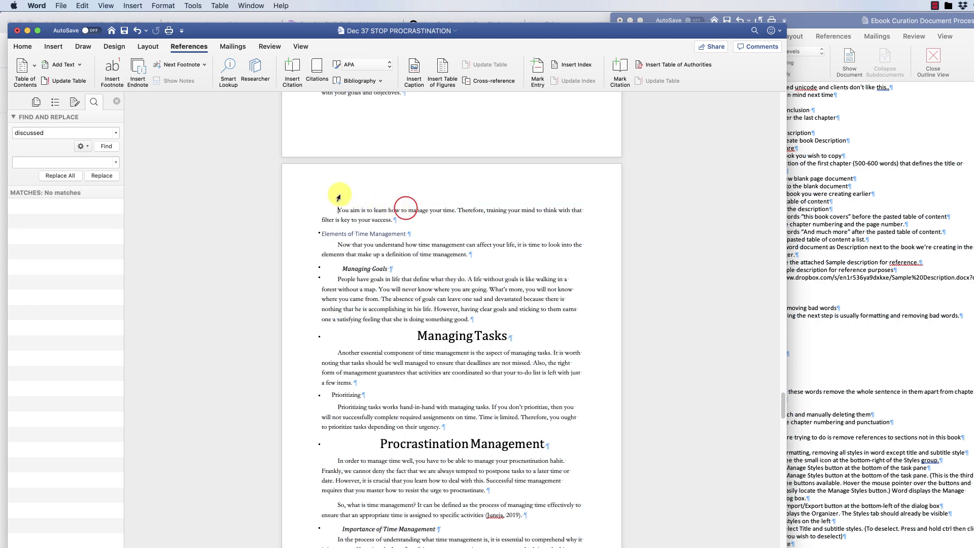
click(107, 146)
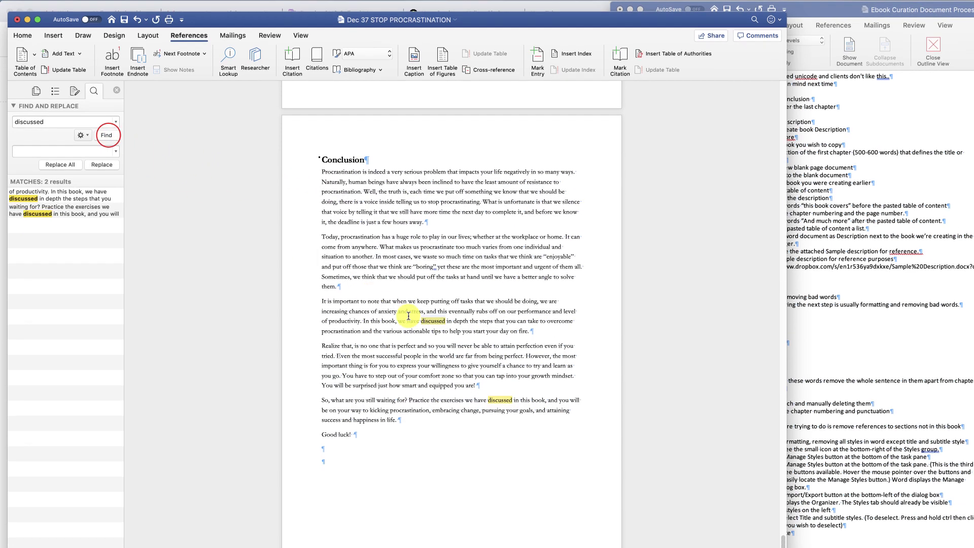
Delete the Conclusion sentence 'In this book, we have…' and the closing 'Practice the exercises…' sentences
drag(363, 272, 529, 279)
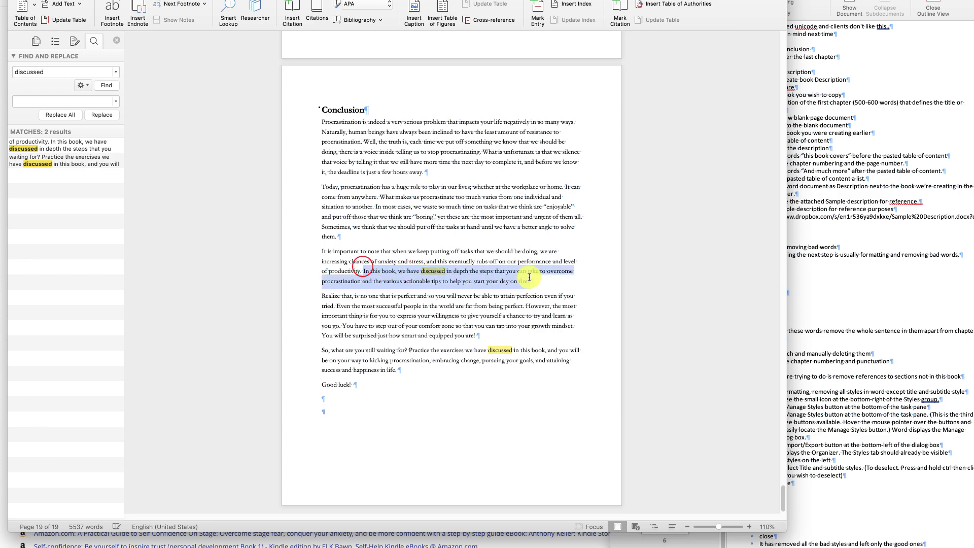
key(BackSpace)
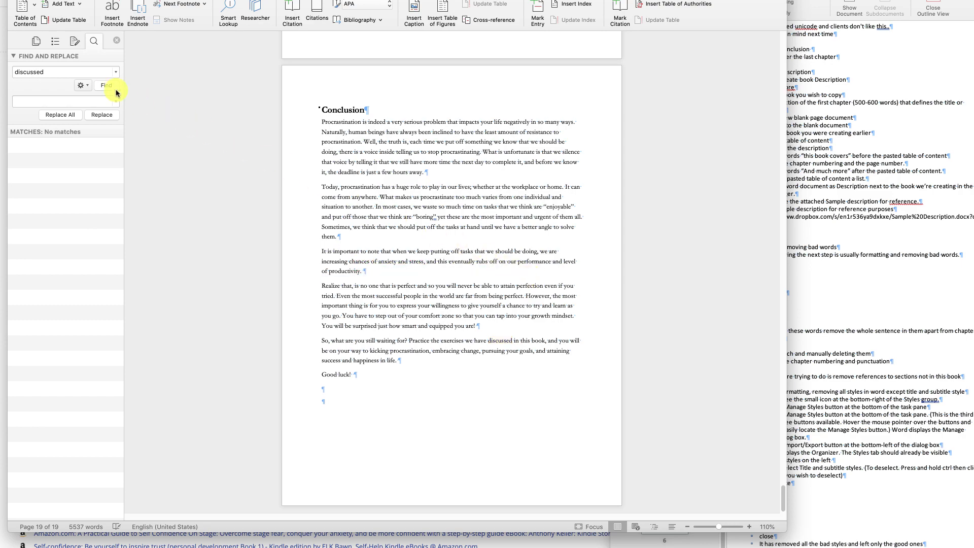
click(106, 85)
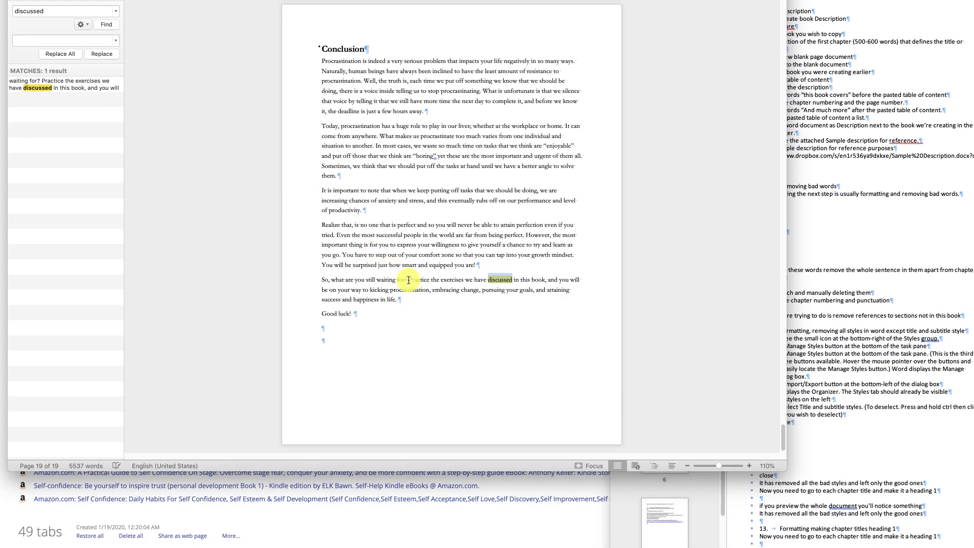
drag(409, 279, 377, 361)
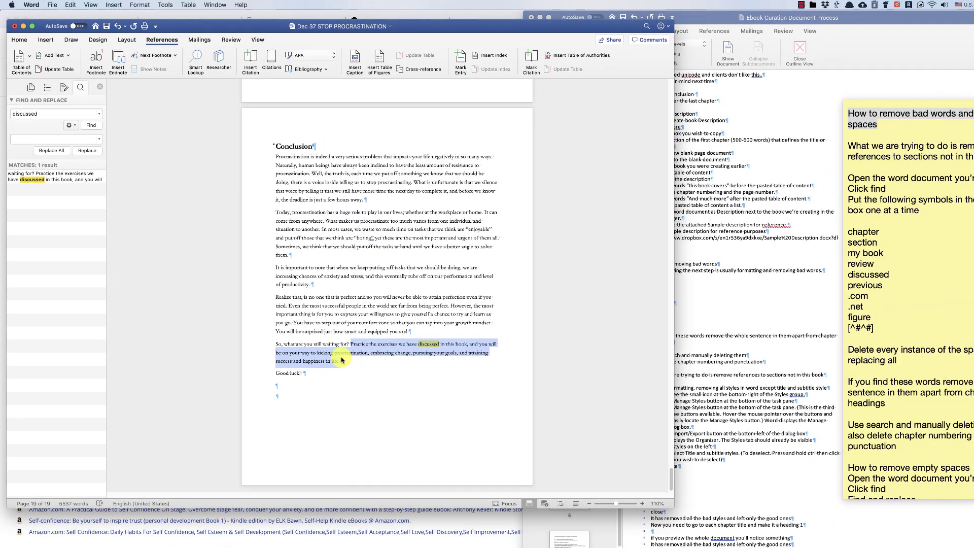
key(Delete)
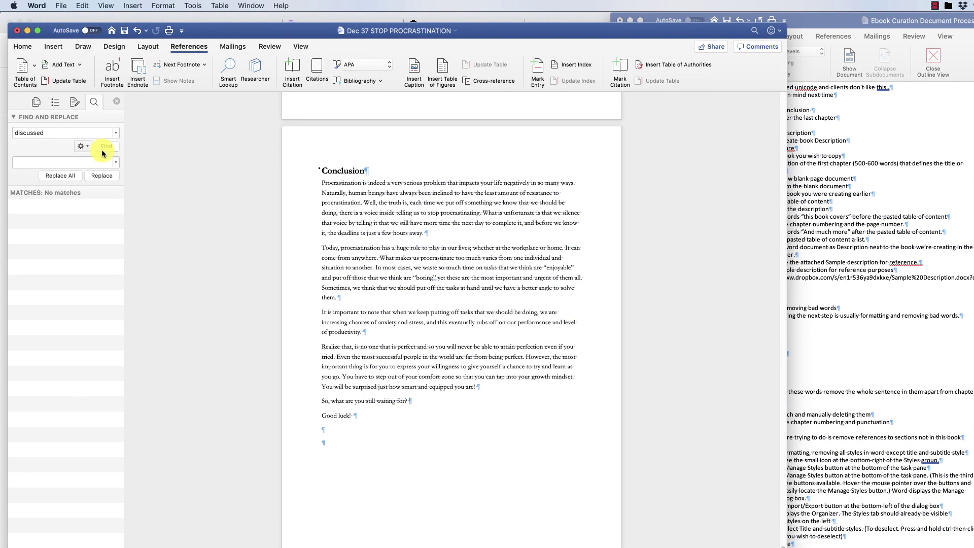
click(72, 116)
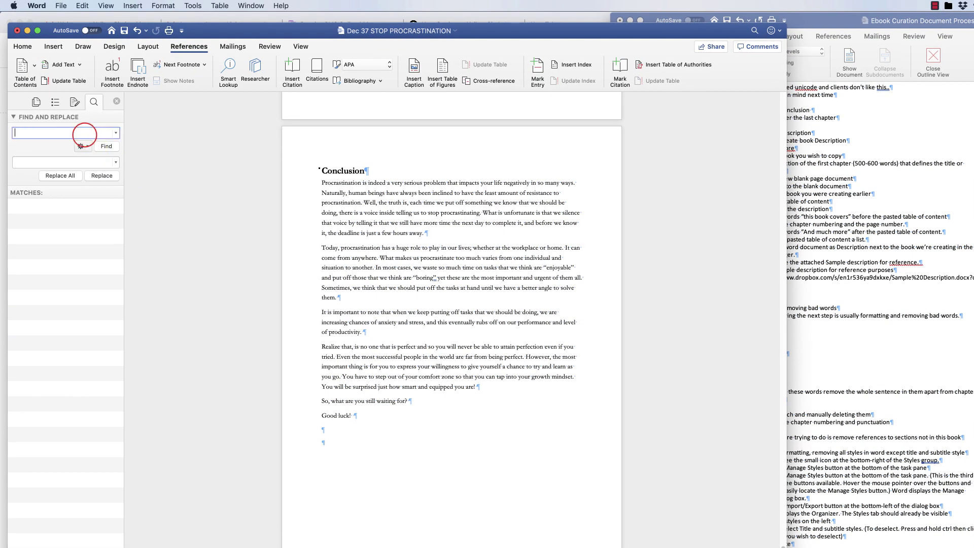
text(previou)
text(s)
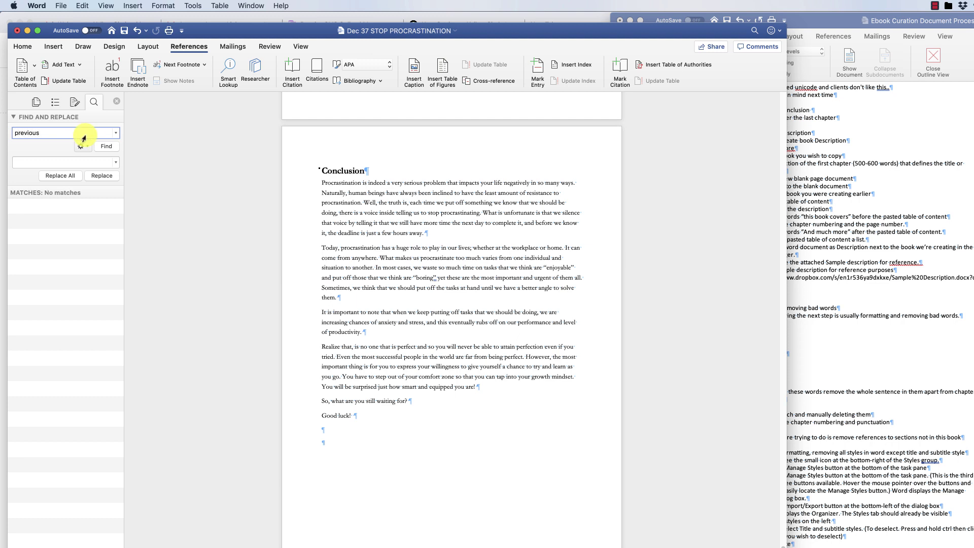
click(105, 146)
double_click(48, 134)
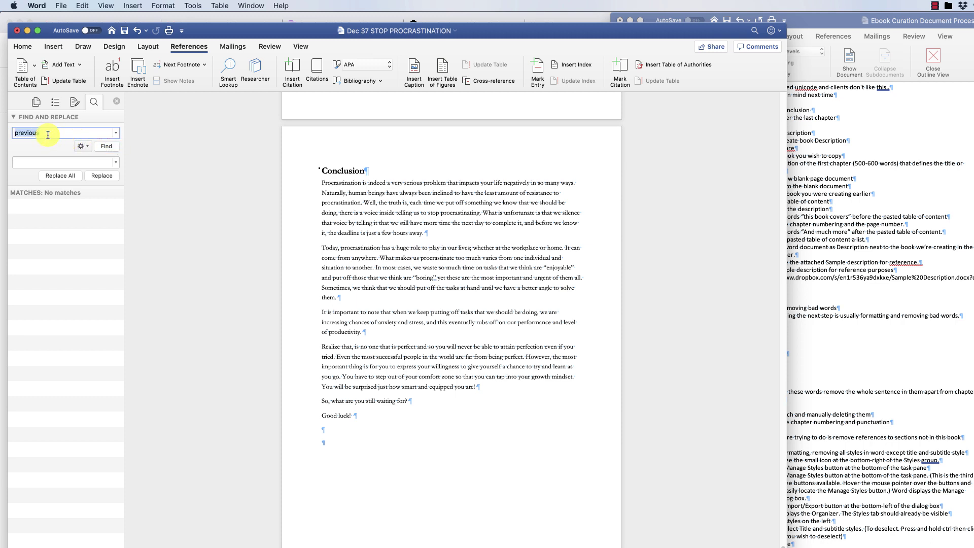
text(.c)
key(BackSpace)
key(BackSpace)
key(BackSpace)
key(BackSpace)
text(.)
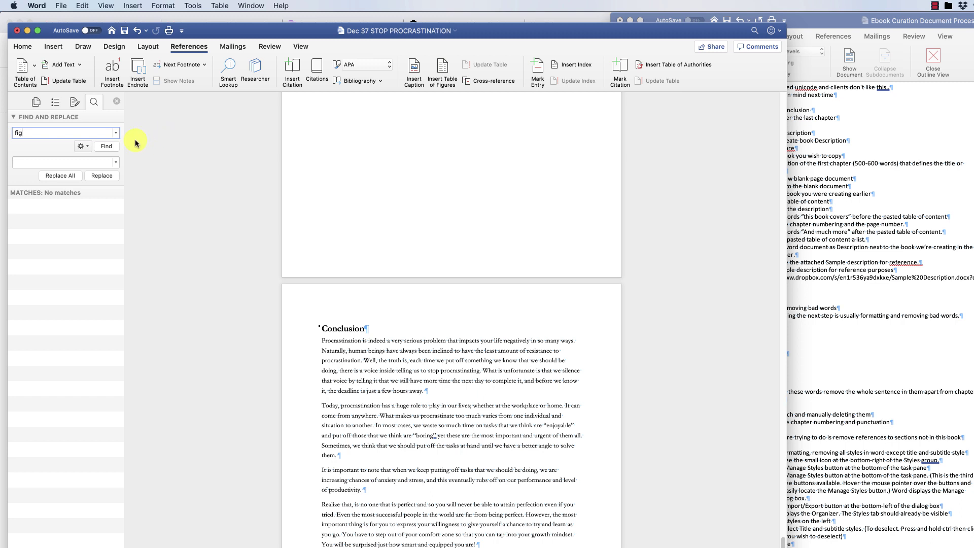
click(106, 146)
click(107, 145)
click(75, 135)
key(BackSpace)
click(107, 145)
double_click(67, 132)
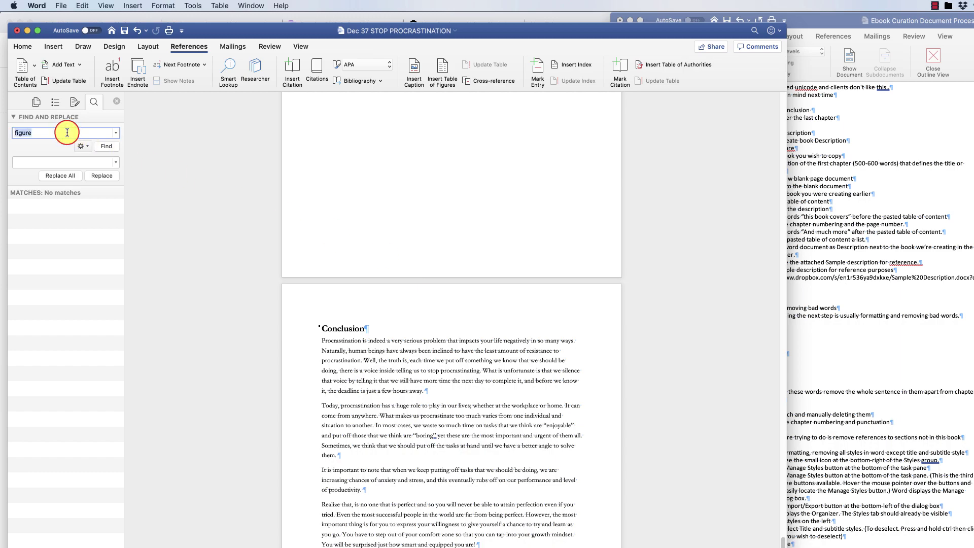
key(BackSpace)
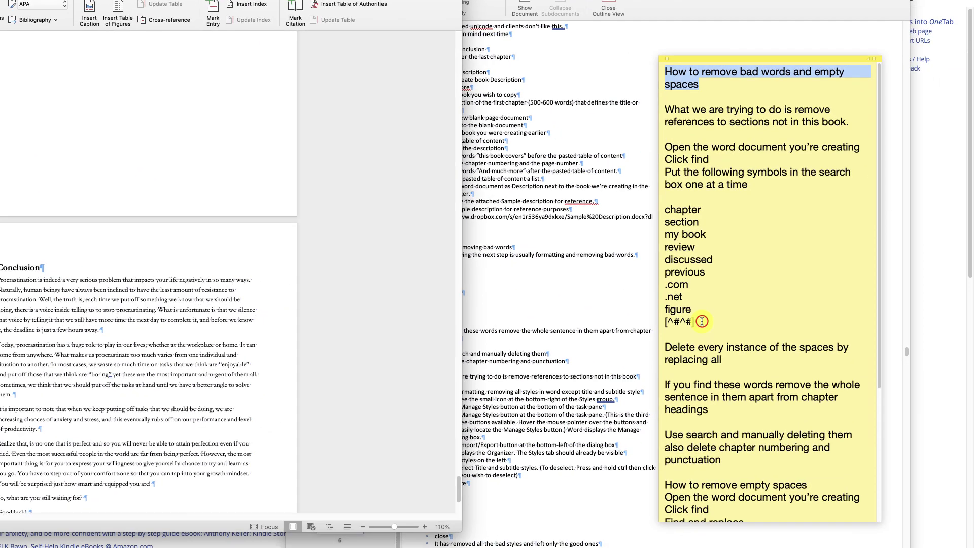
Copy the [^#^#] pattern from the Stickies instruction note and return to Word
click(701, 322)
drag(701, 321, 677, 324)
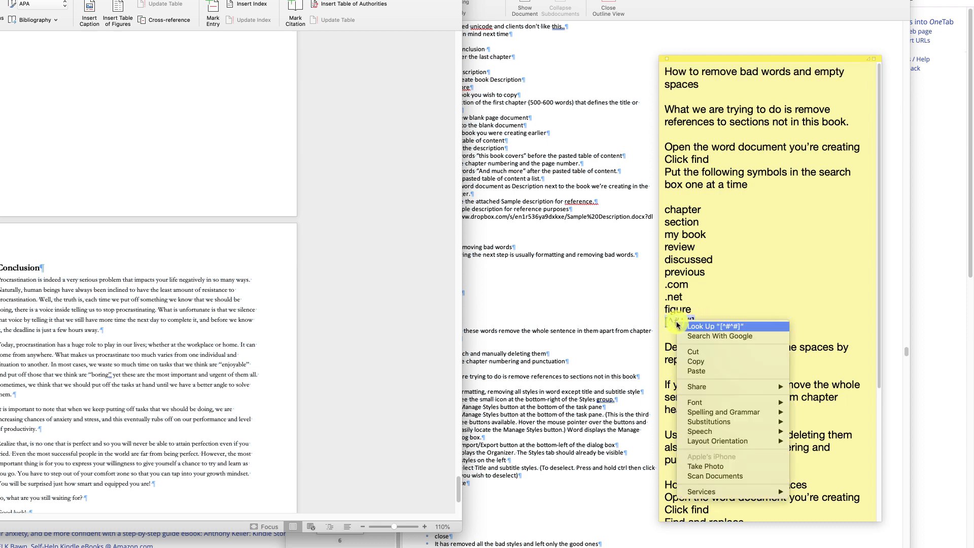
click(701, 360)
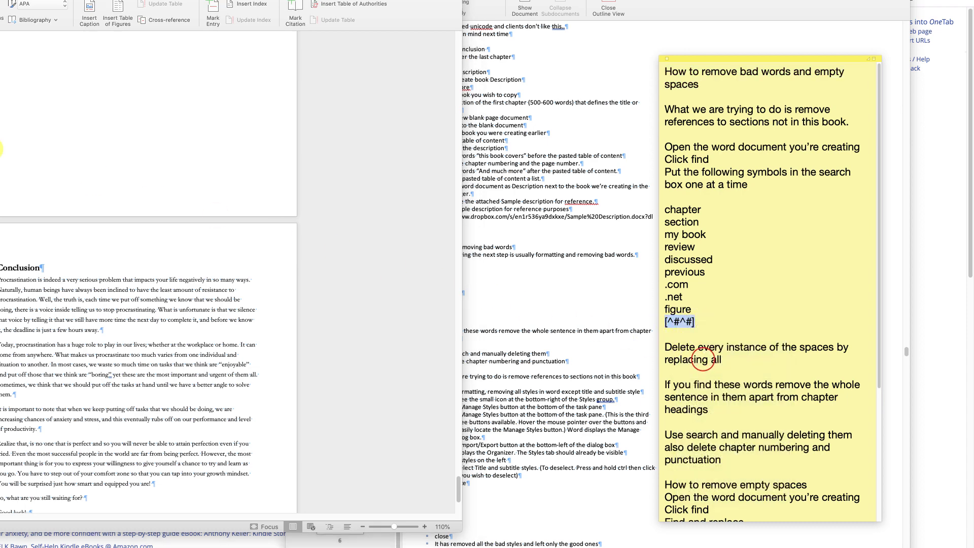
click(86, 498)
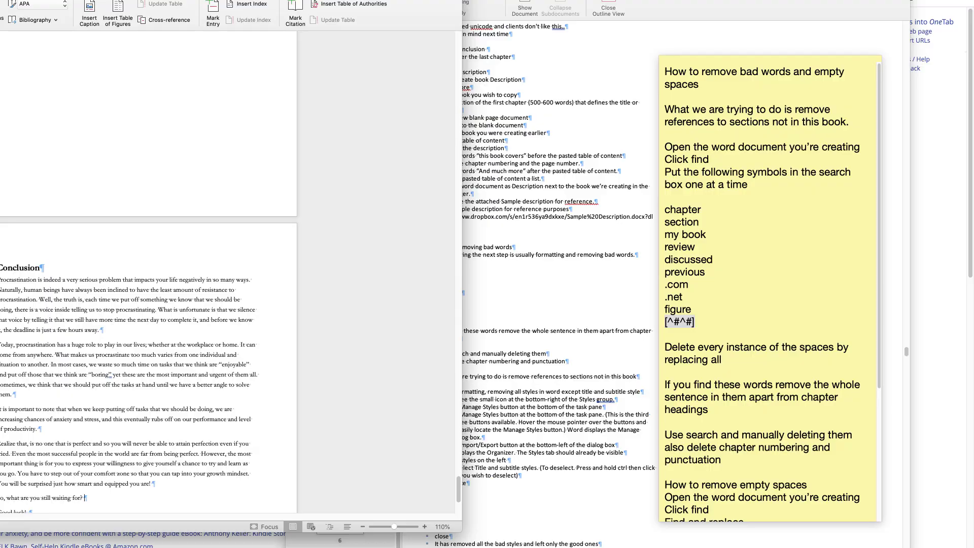